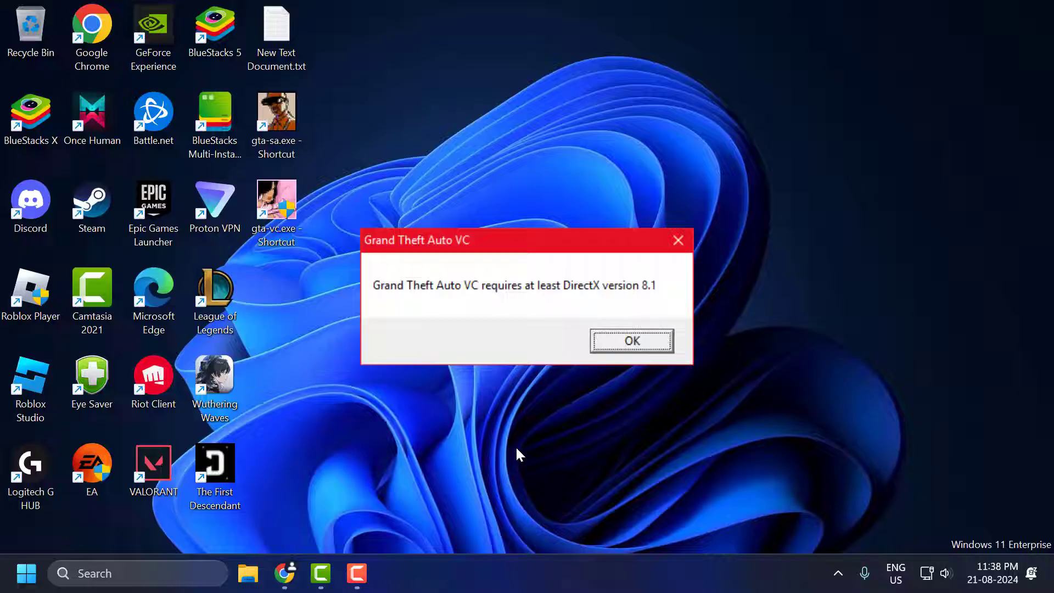
Step: Close both GTA Vice City errors: DirectX 8.1 required, and no 640x480 video mode
key("Return")
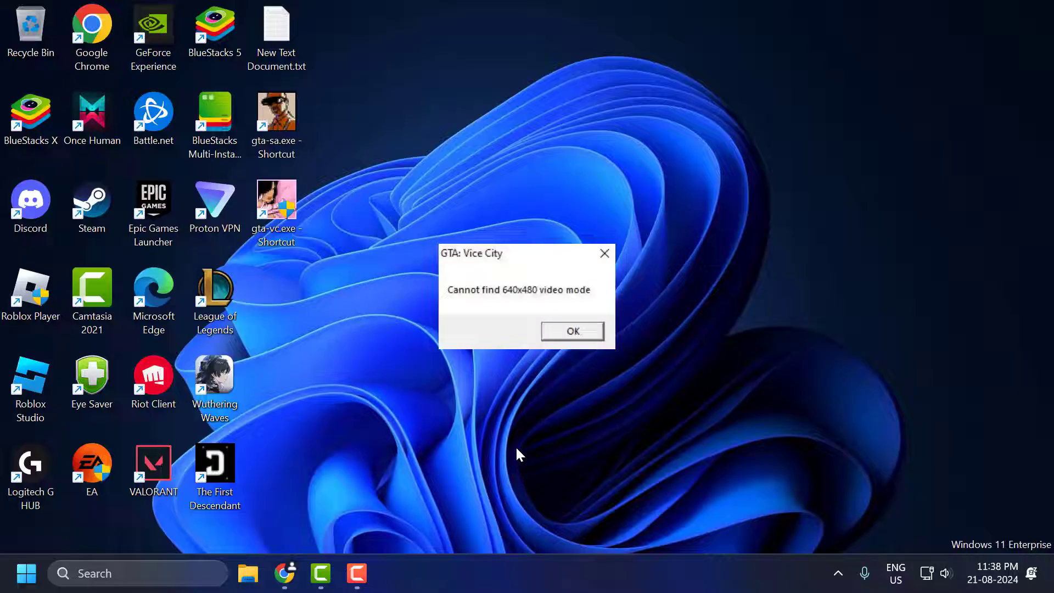
key("Return")
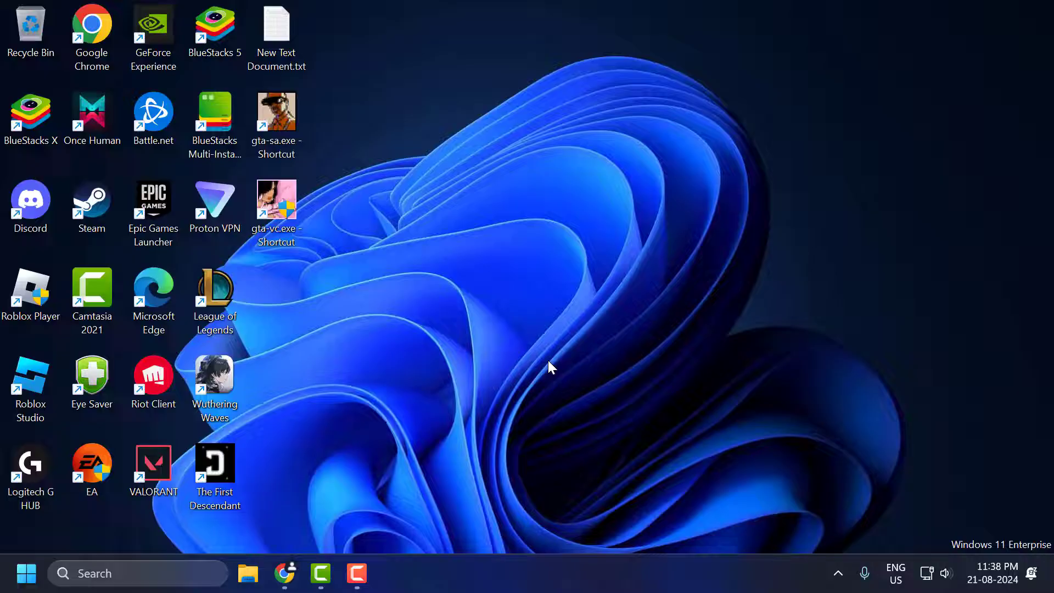
Step: Search for 'control Panel' and open it, keeping the large icons view
left_click(163, 574)
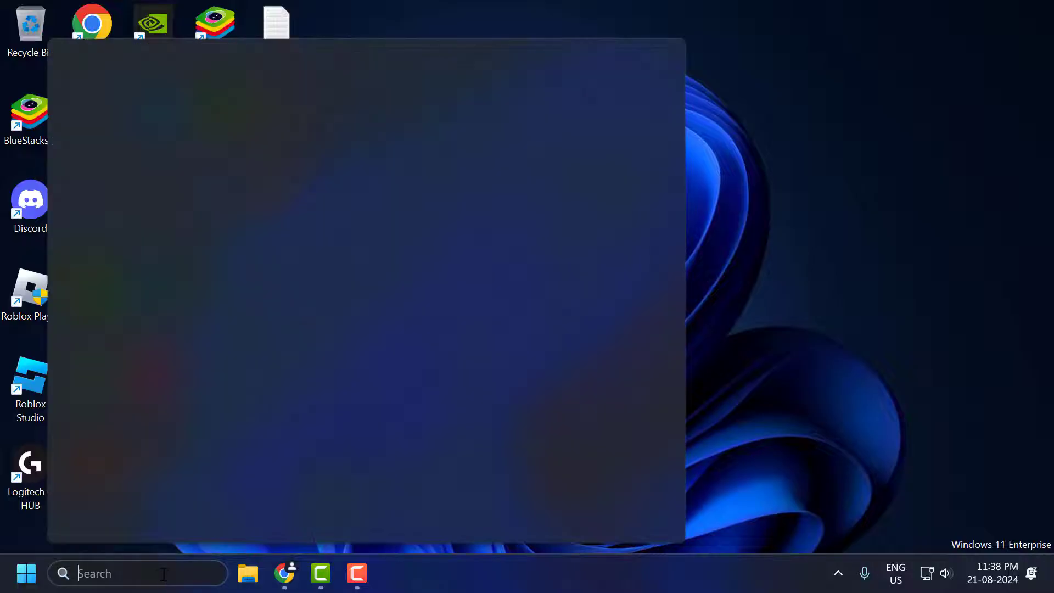
type("control Panel")
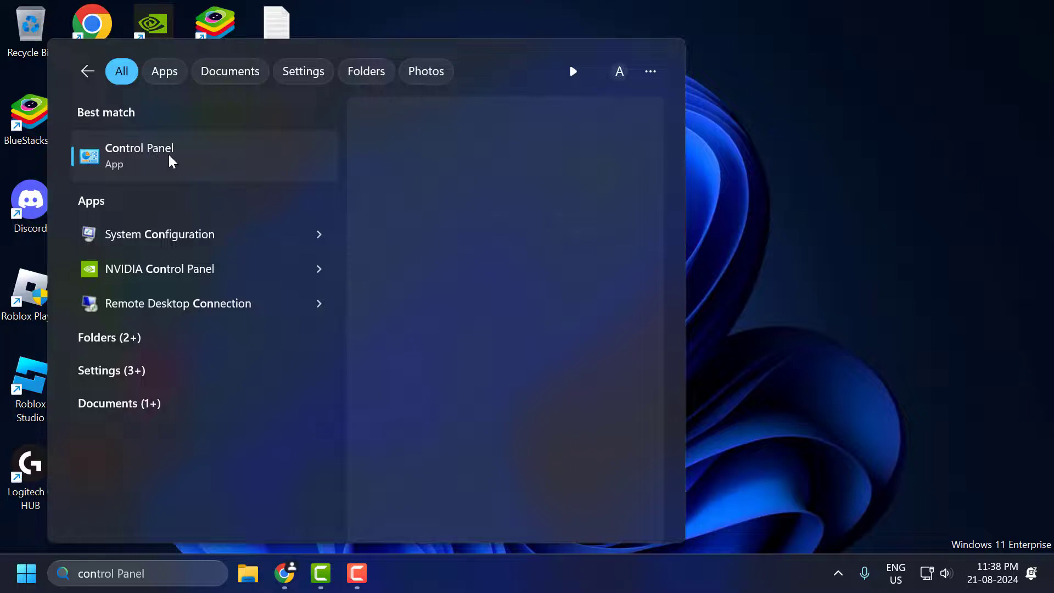
left_click(170, 159)
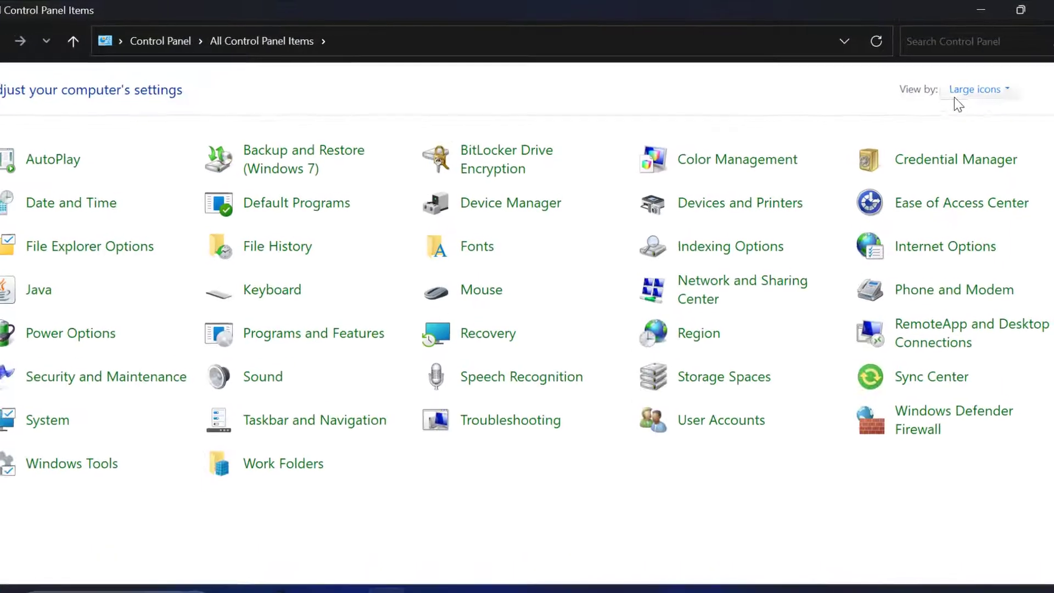
left_click(959, 83)
left_click(993, 143)
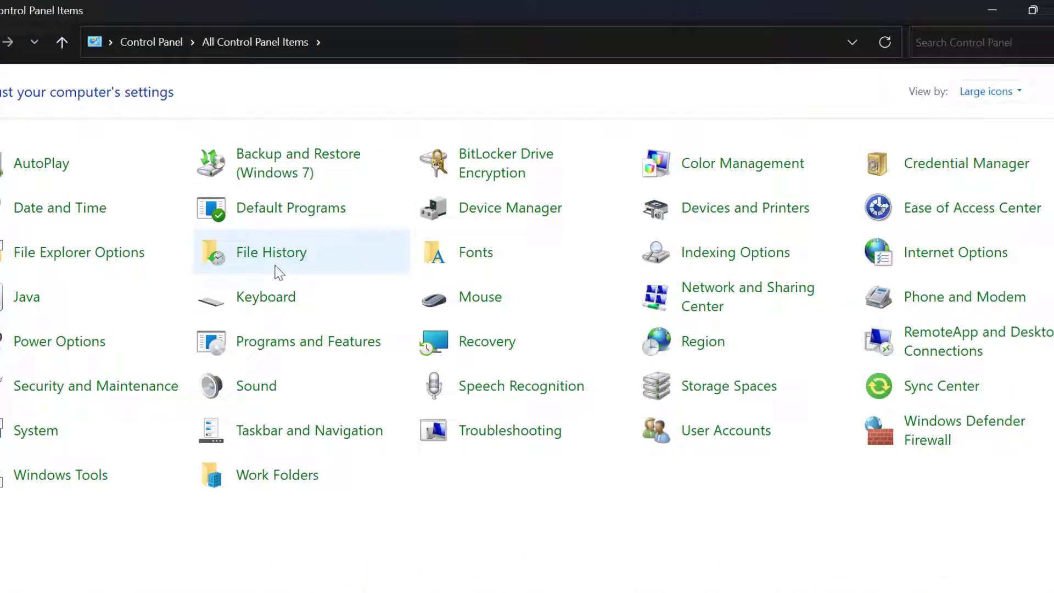
Step: In Windows Features under Legacy Components, make sure DirectPlay is ticked and apply with OK
left_click(335, 343)
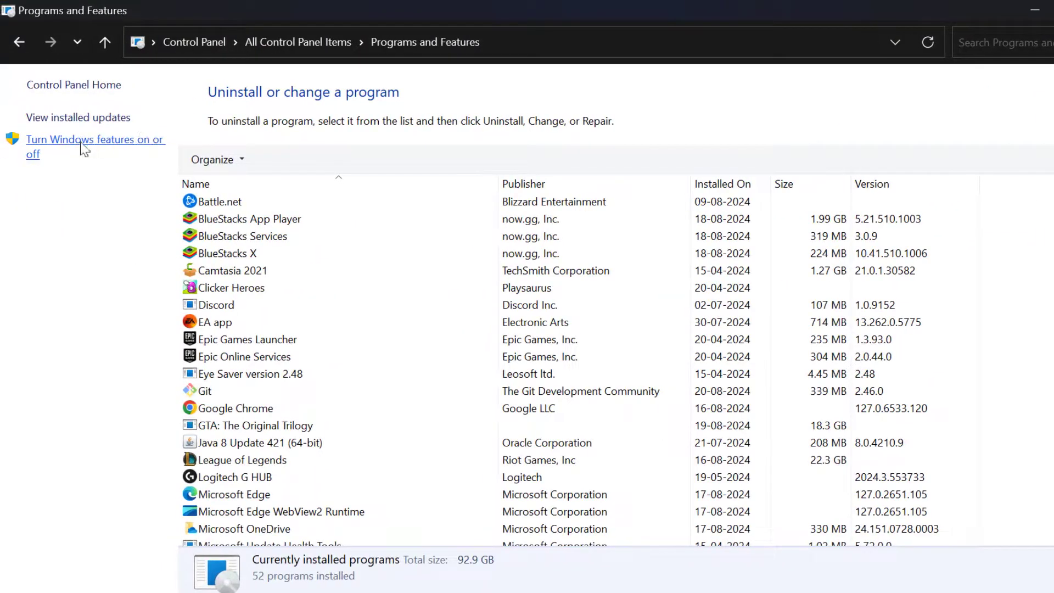
left_click(82, 144)
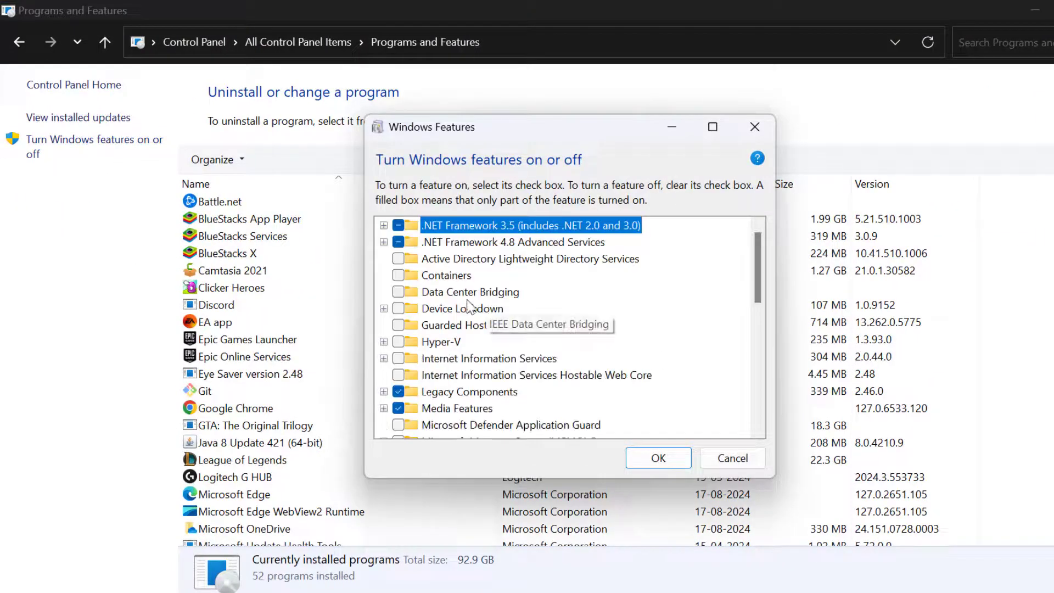
scroll(431, 299, "down", 2)
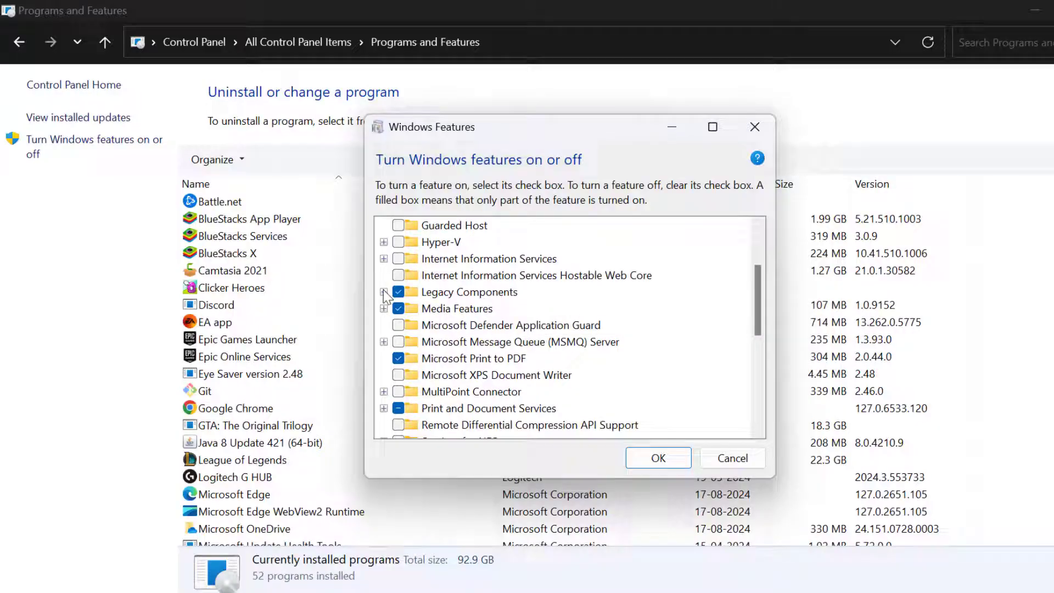
double_click(436, 292)
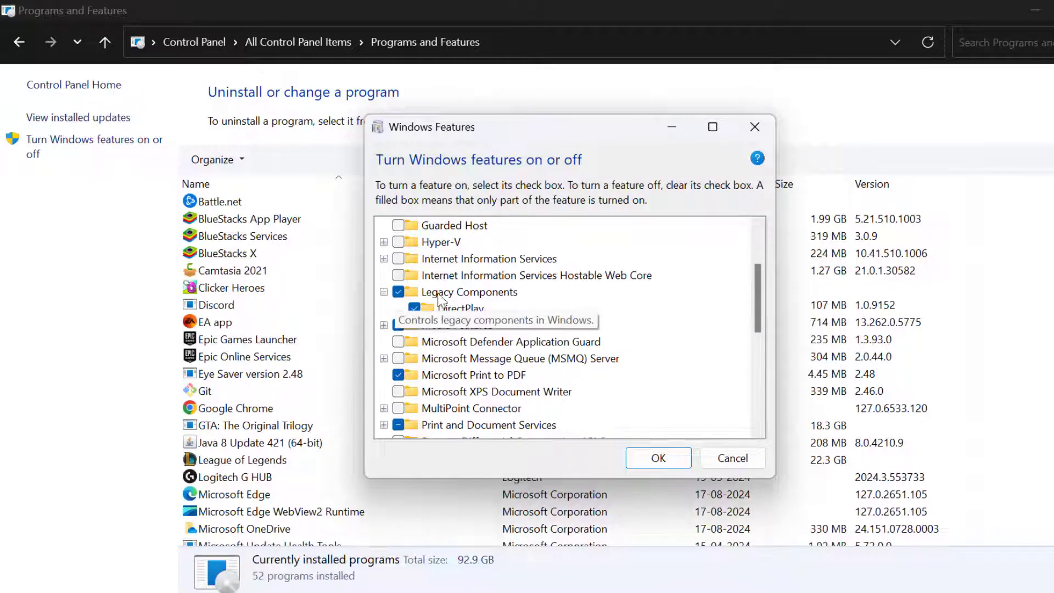
left_click(414, 309)
left_click(414, 309)
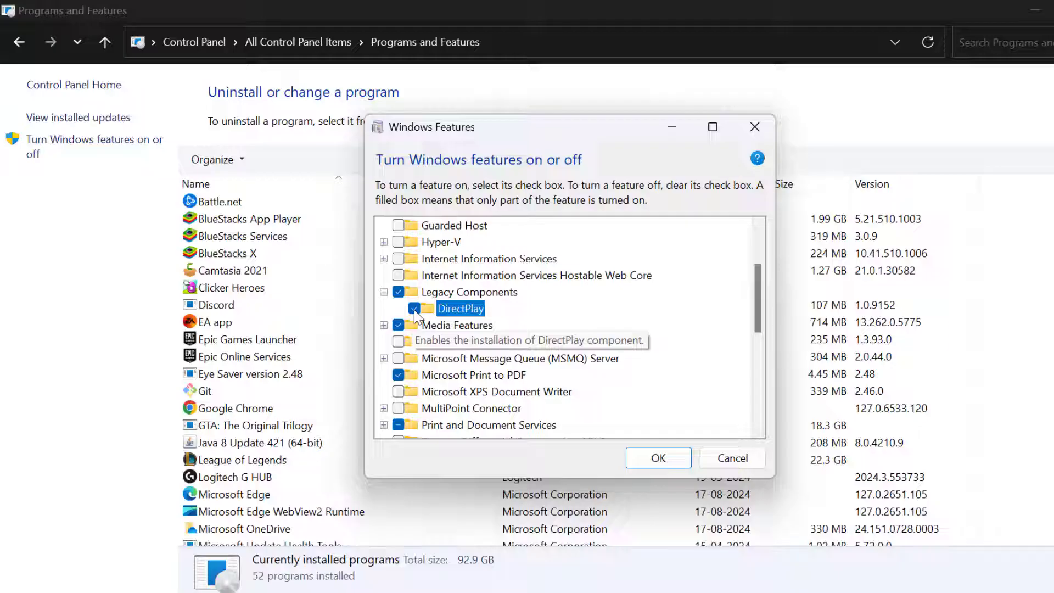
left_click(652, 468)
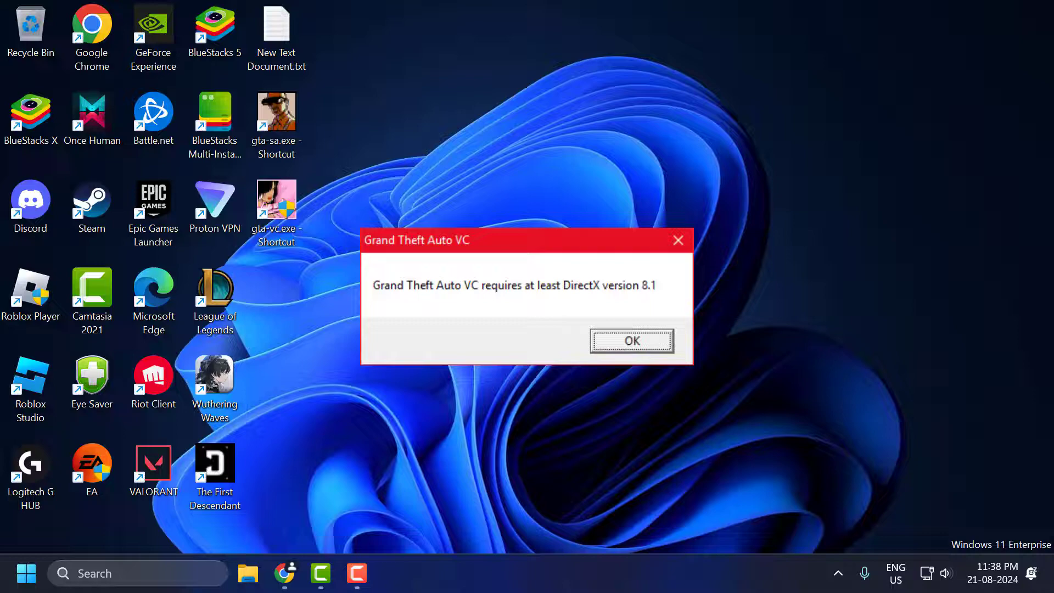
Step: Dismiss the DirectX 8.1 error and search 'directx download' in Chrome
key("Return")
left_click(285, 573)
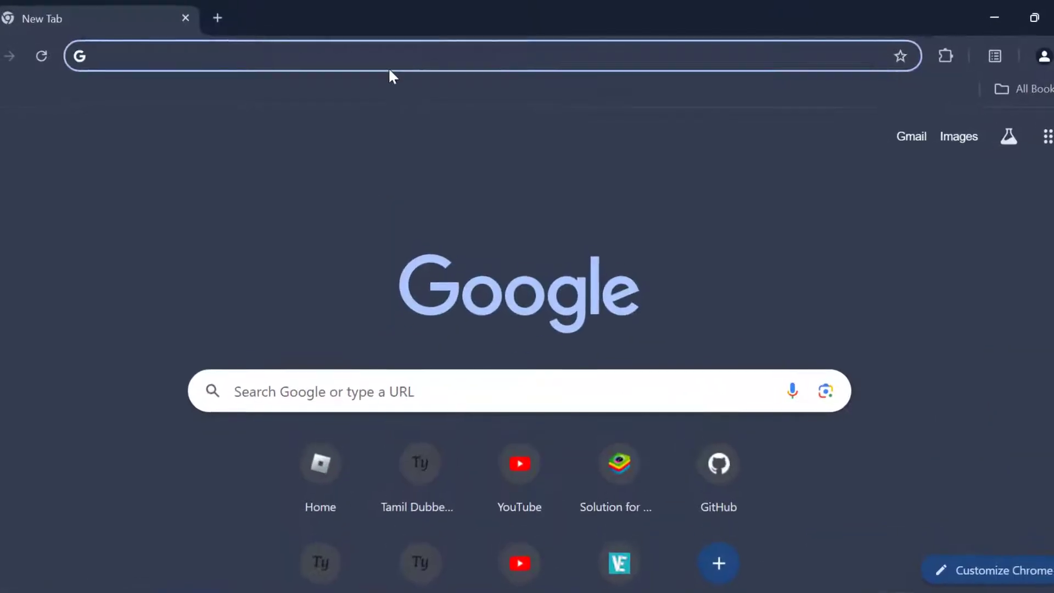
left_click(390, 59)
type("dir")
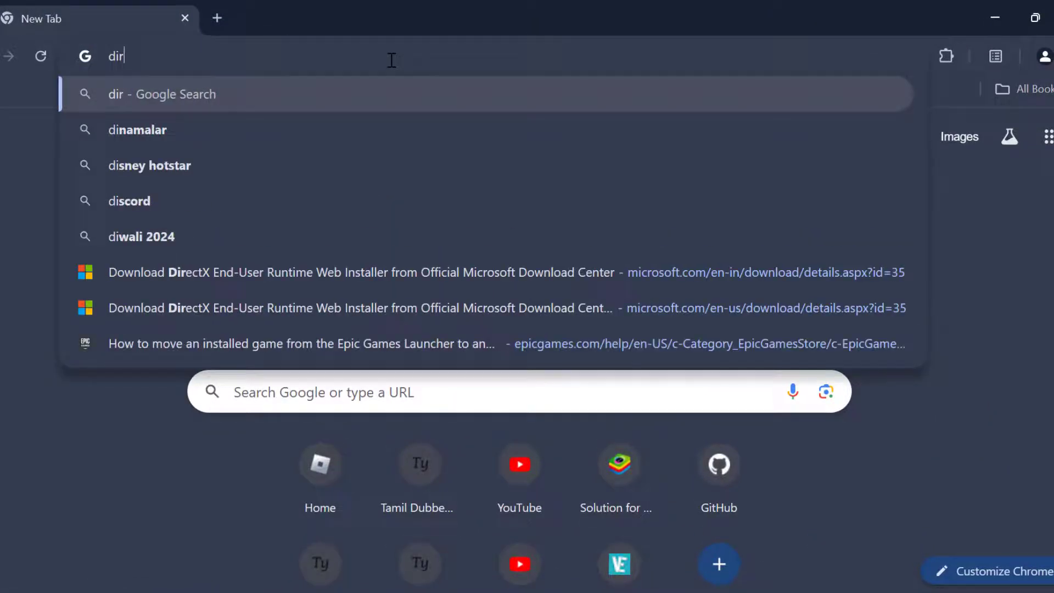
type("ectx ")
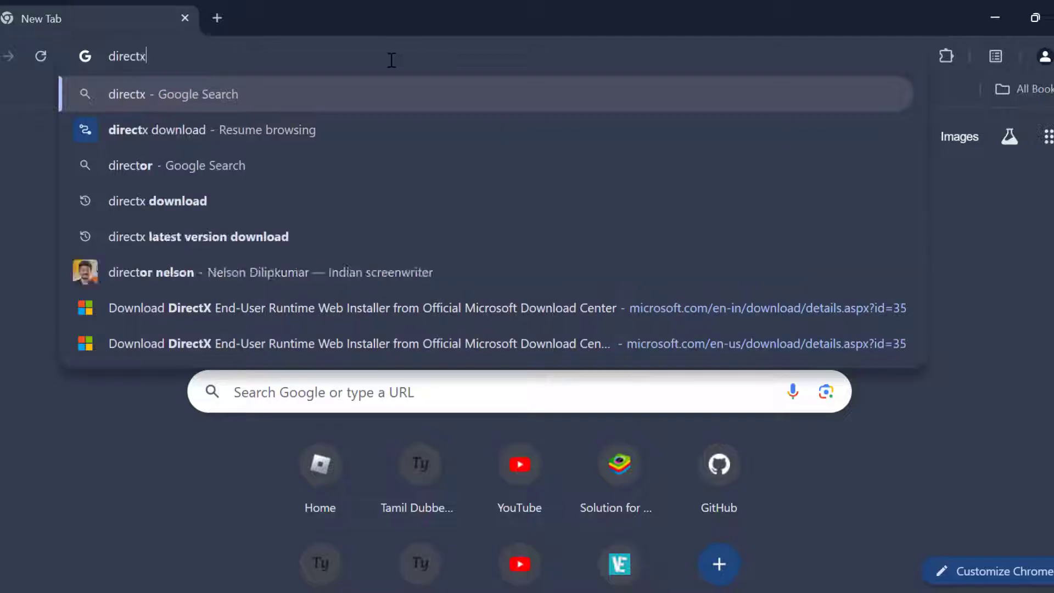
type("d")
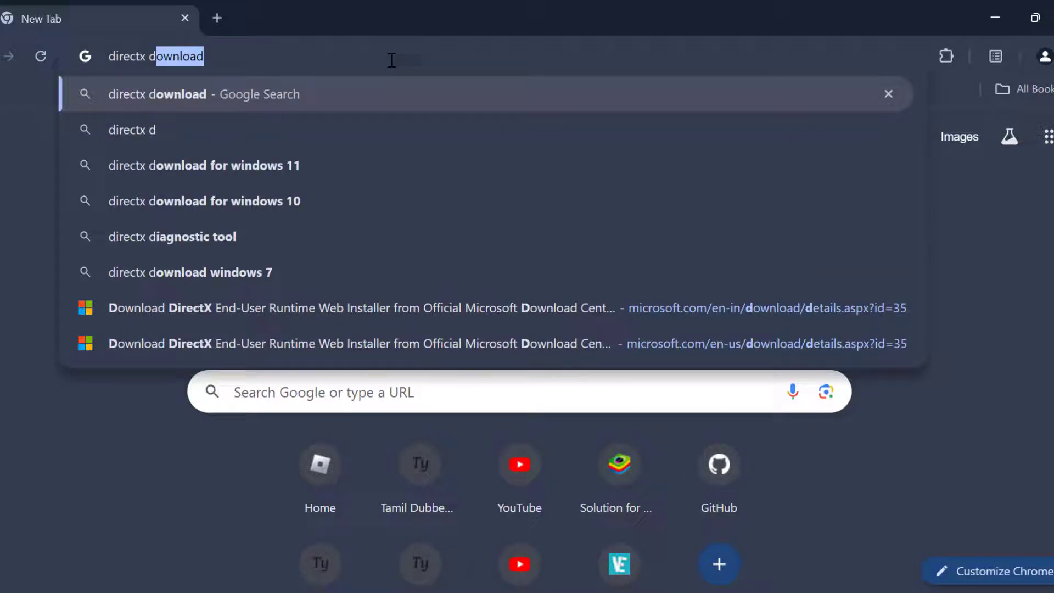
key("Return")
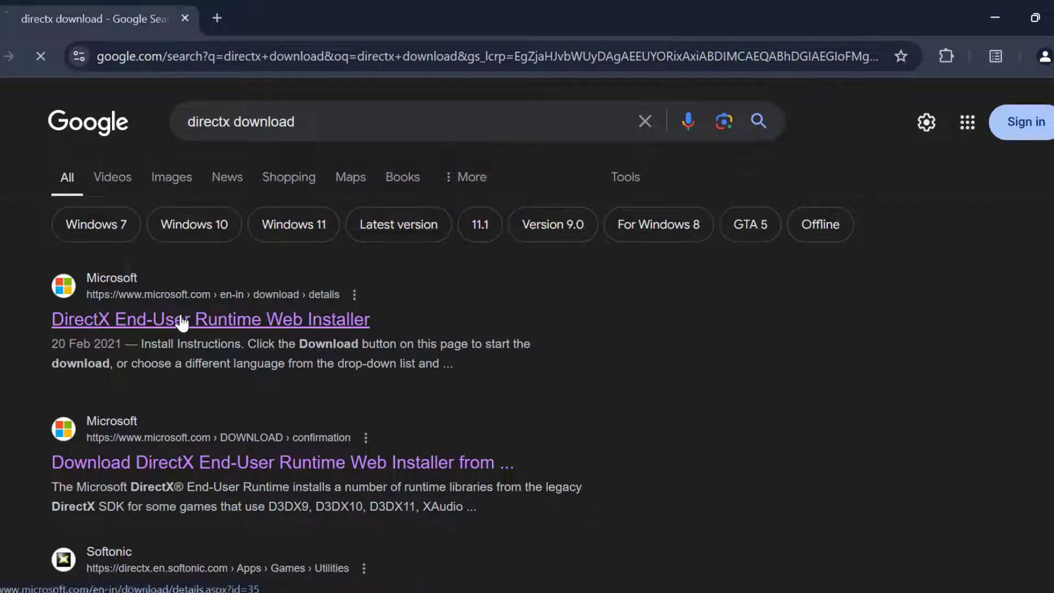
Step: Download the English DirectX End-User Runtime Web Installer from Microsoft's page
left_click(182, 320)
scroll(433, 383, "down", 5)
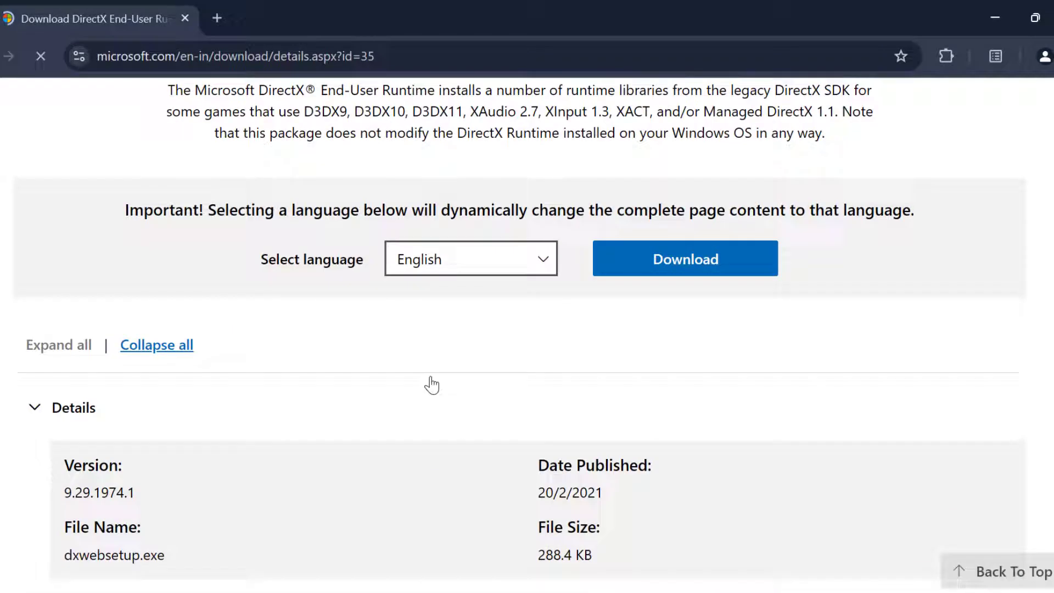
left_click(481, 259)
left_click(482, 260)
left_click(694, 268)
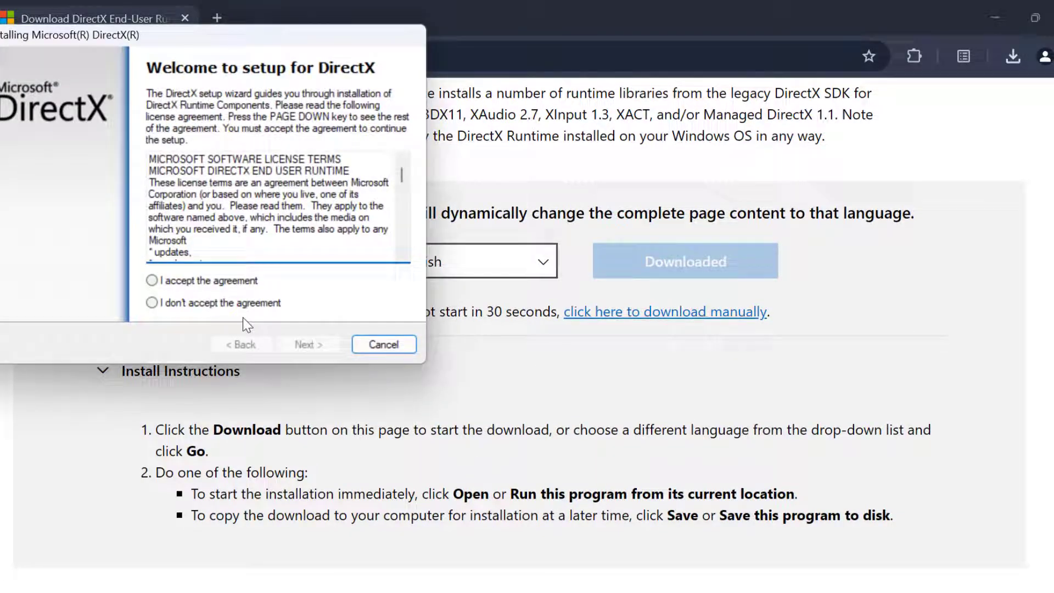
Step: Accept the DirectX license, skip the Bing Bar, finish setup, and close Chrome
left_click(266, 281)
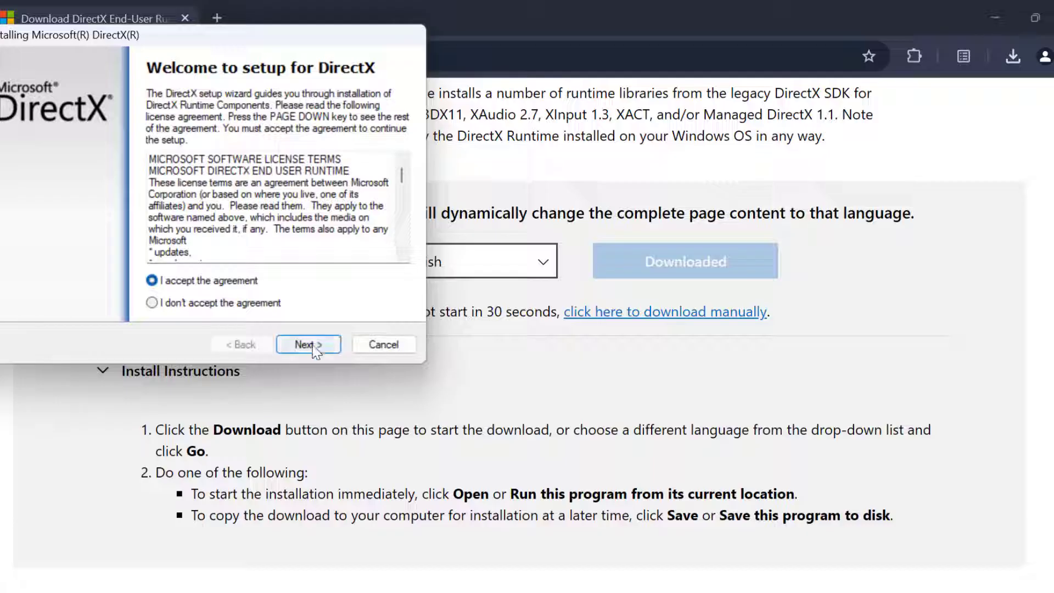
left_click(316, 346)
left_click(141, 219)
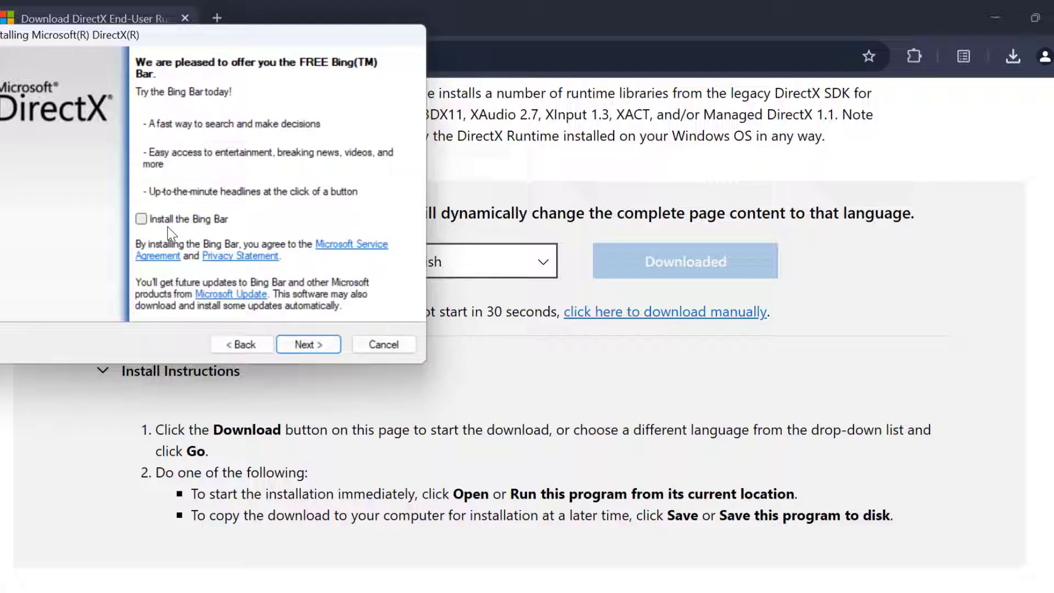
left_click(319, 346)
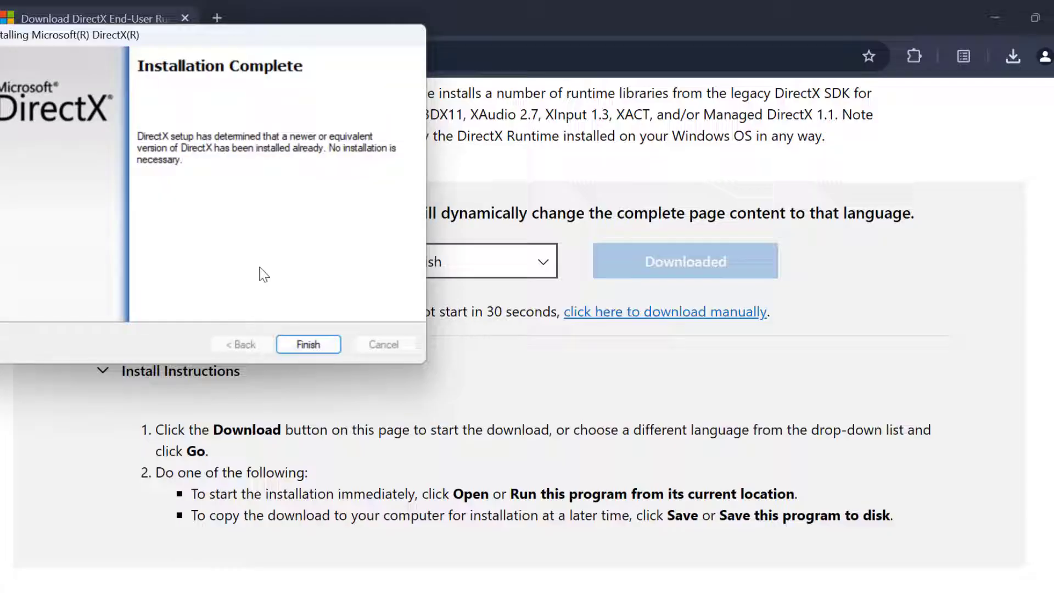
left_click(307, 346)
left_click(1051, 22)
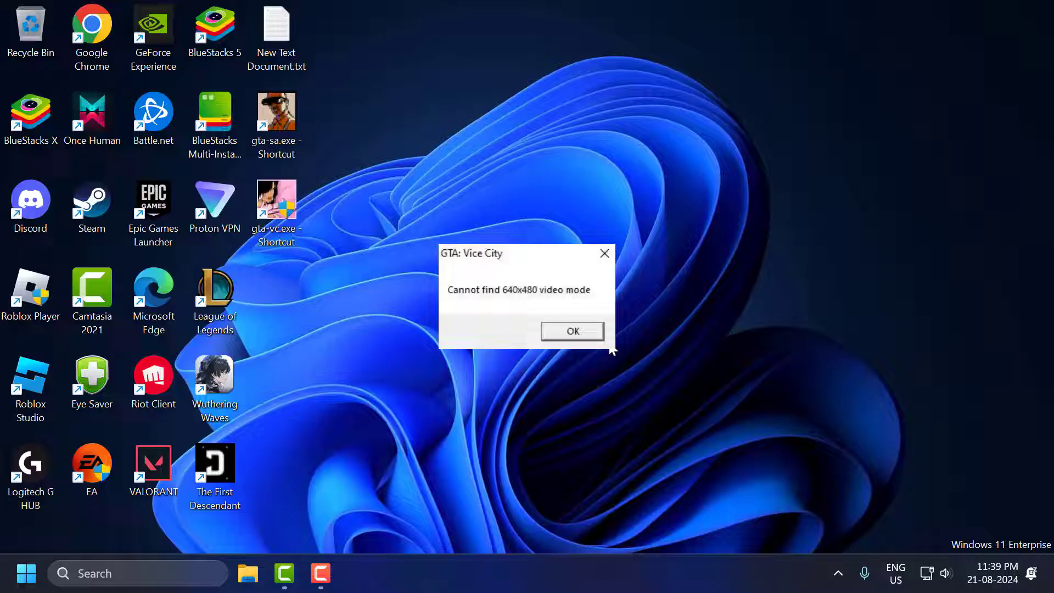
key("Return")
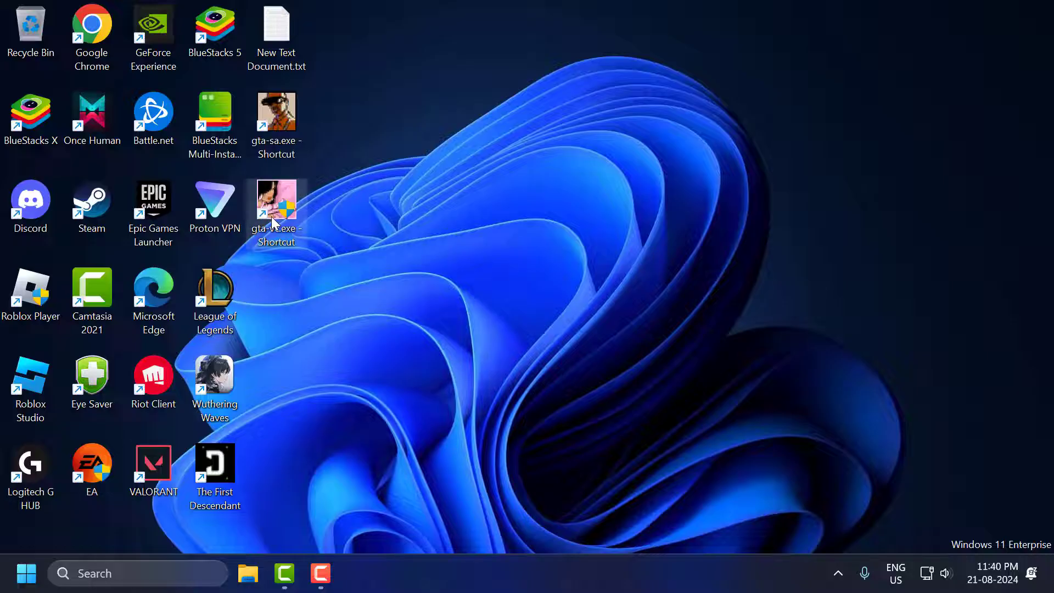
right_click(566, 253)
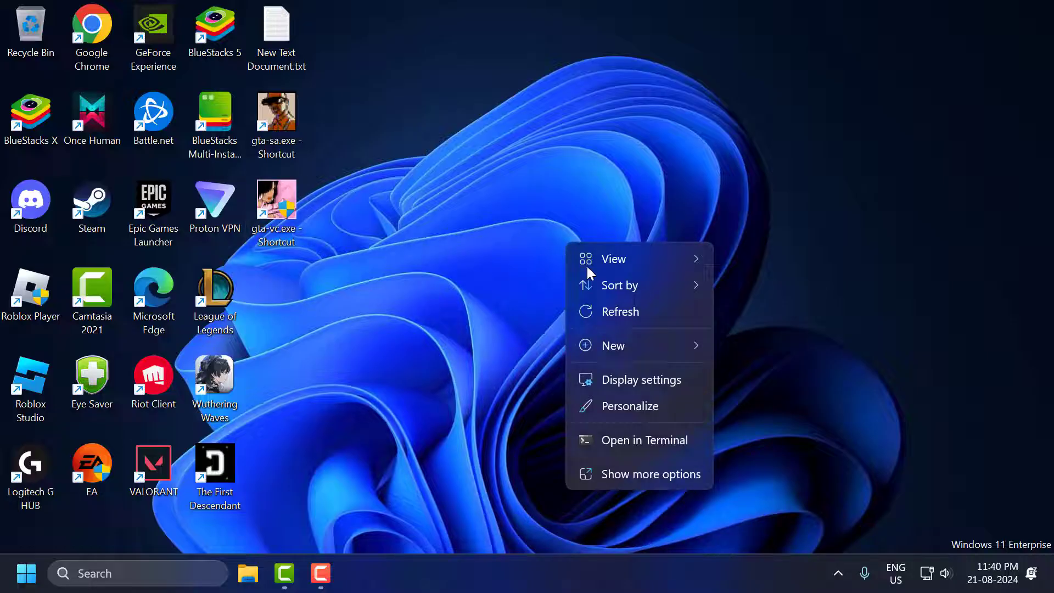
left_click(652, 386)
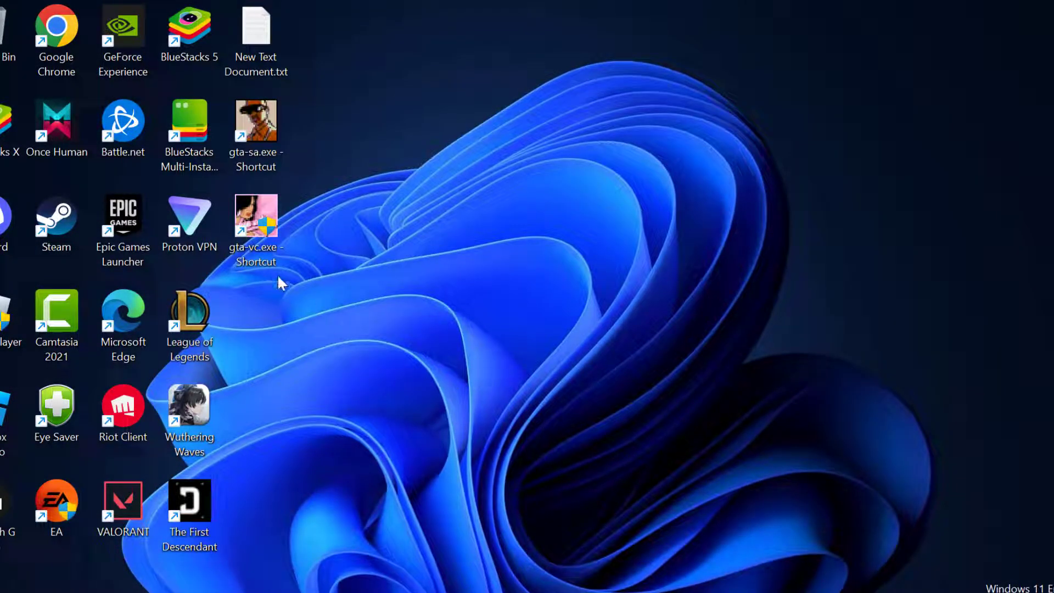
Step: Tick 'Run in 640 x 480' and 'Run as administrator' in gta-vc.exe's Compatibility tab and apply
right_click(252, 229)
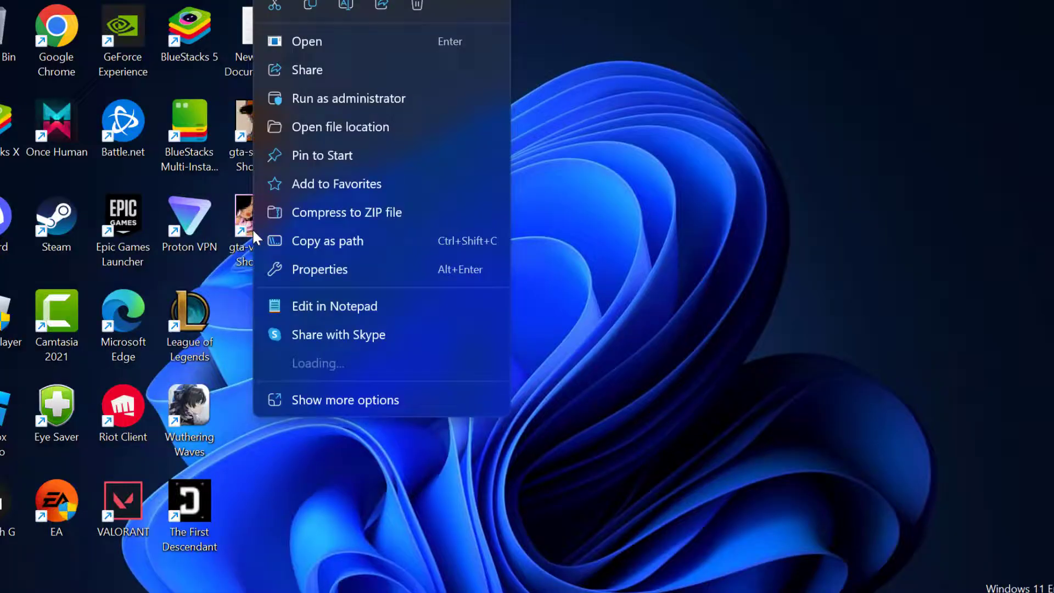
left_click(356, 272)
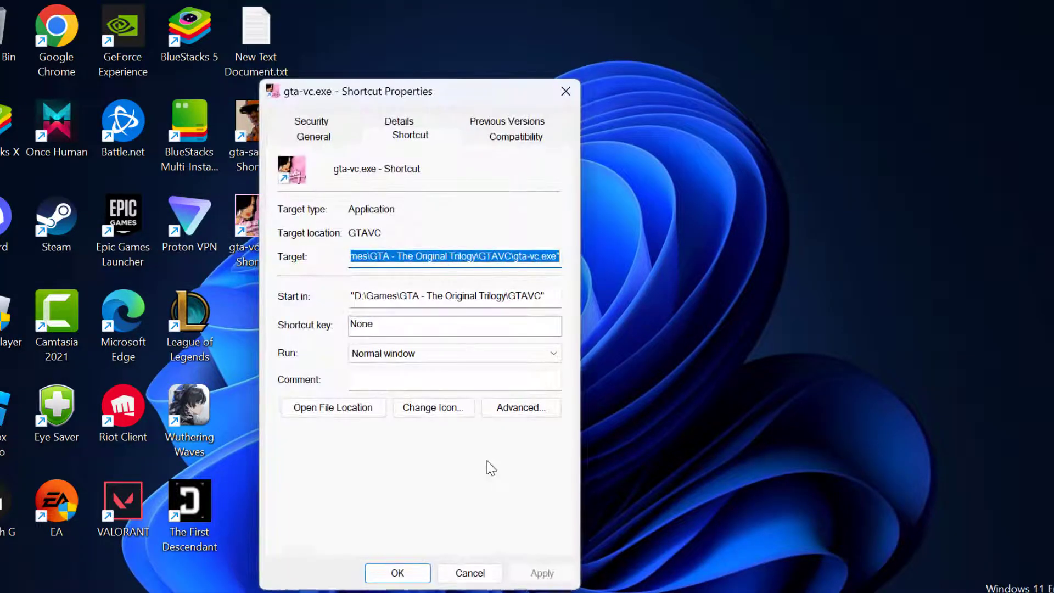
left_click(521, 141)
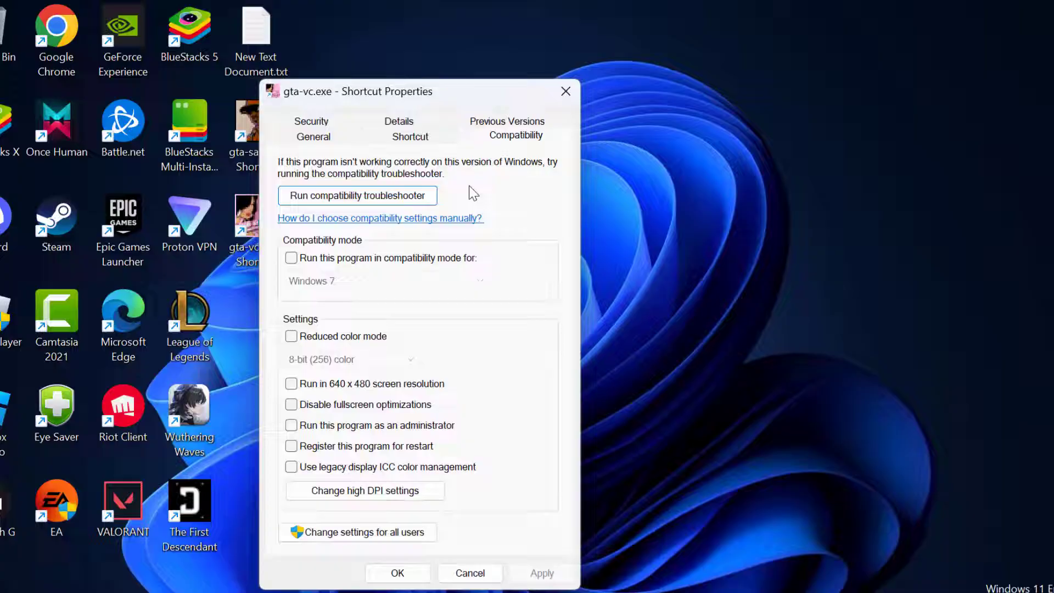
left_click(295, 384)
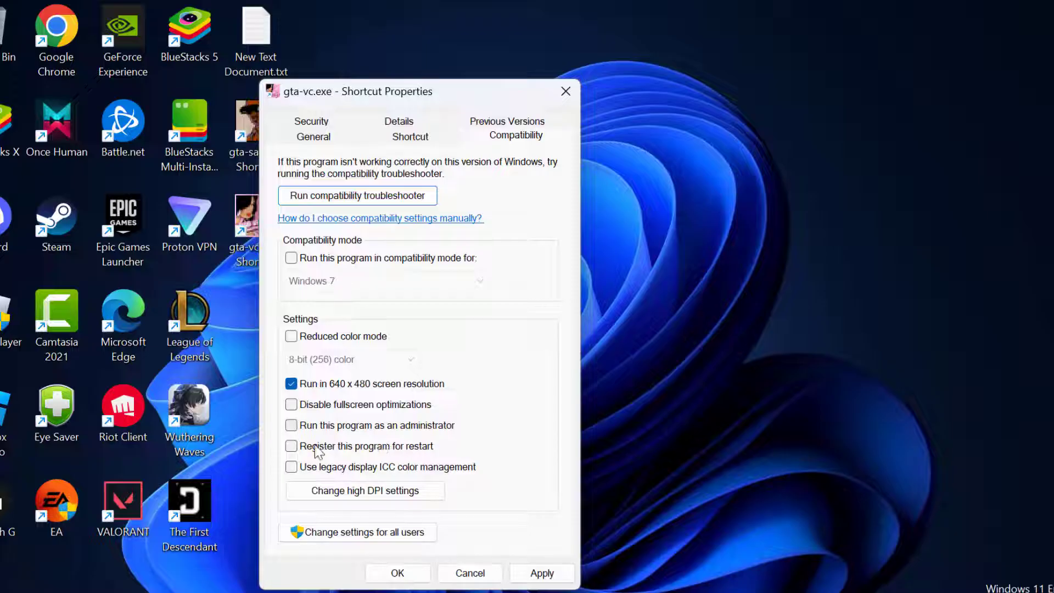
left_click(291, 425)
left_click(543, 572)
left_click(412, 571)
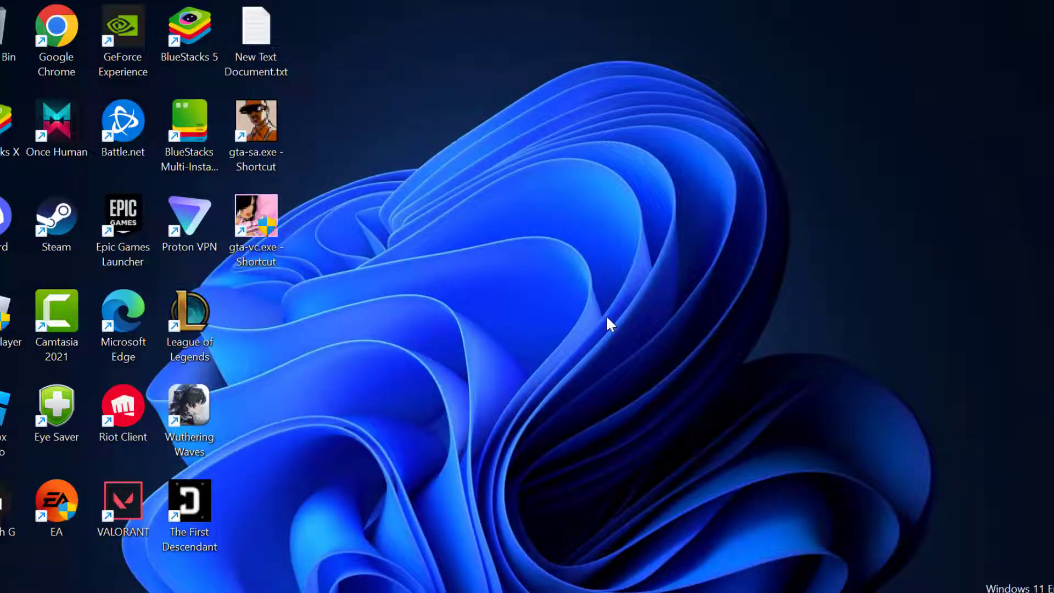
Step: Launch the game, set Display Setup resolution to 1920 X 1080 X 32, and dismiss the crash
double_click(259, 243)
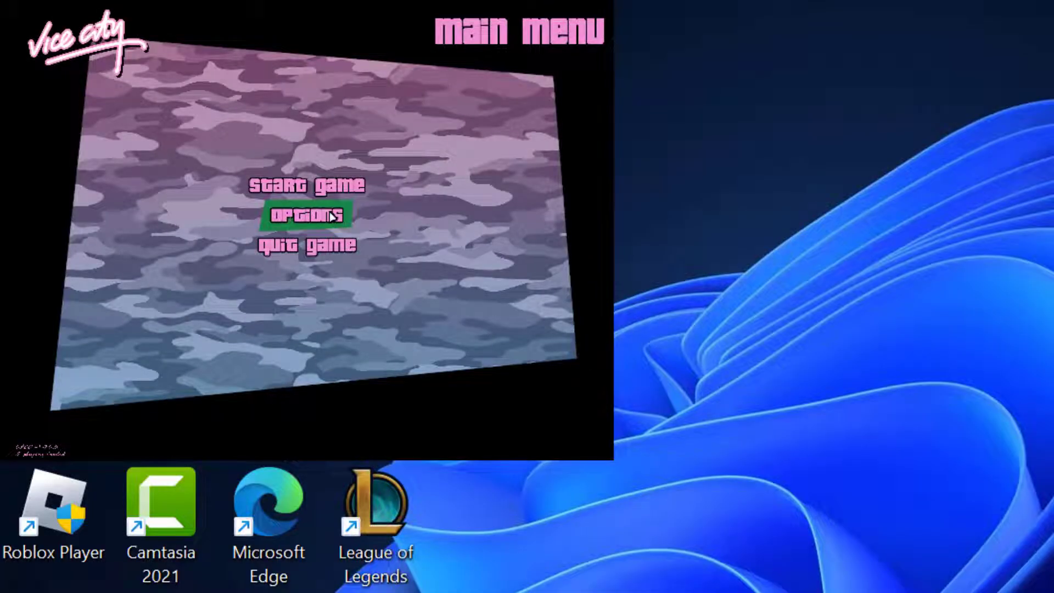
left_click(308, 218)
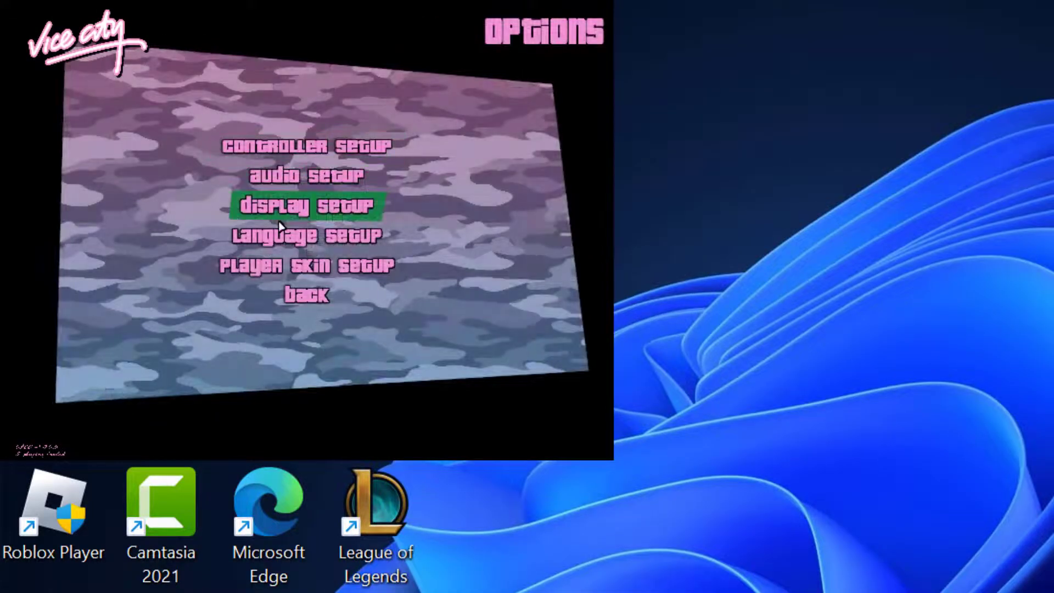
left_click(370, 213)
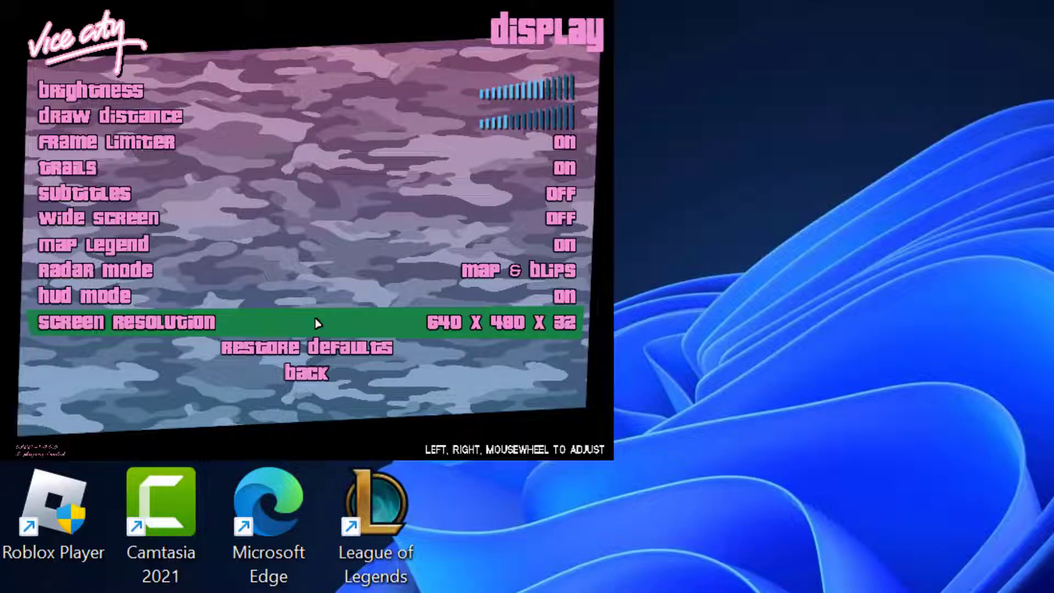
key("Right")
key("Right")
key("Right")
key("Right")
key("Right")
key("Right")
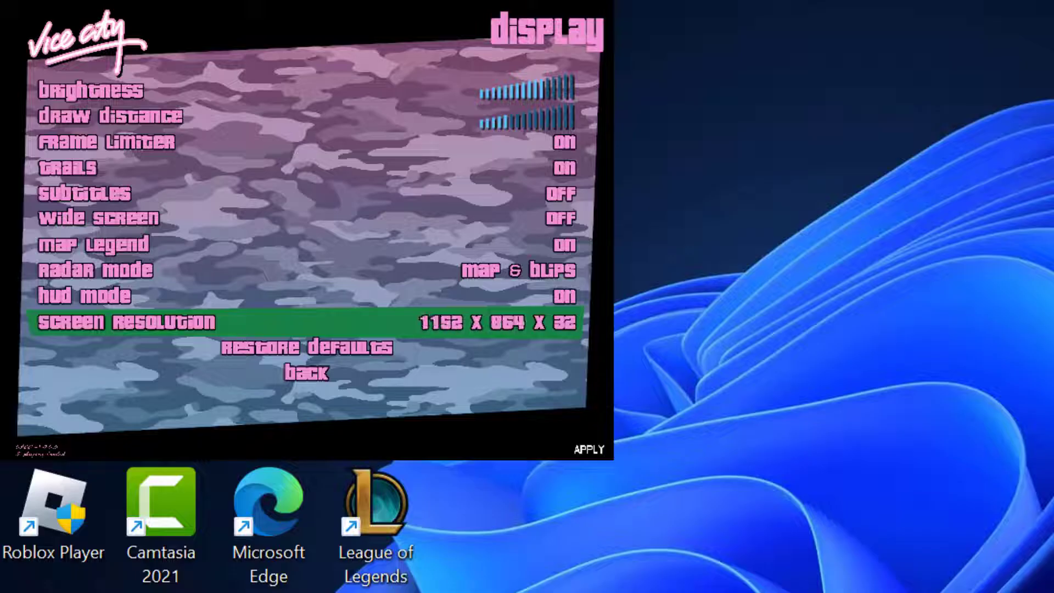
key("Right")
key("Right")
key("Right")
key("Right")
key("Right")
key("Right")
key("Right")
key("Right")
key("Right")
key("Right")
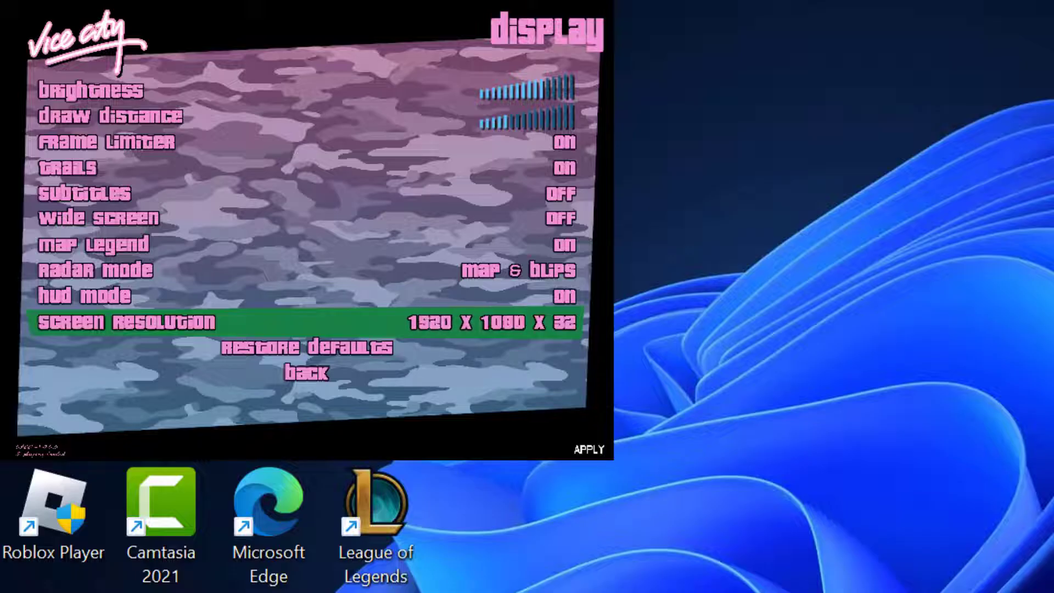
key("Left")
key("Return")
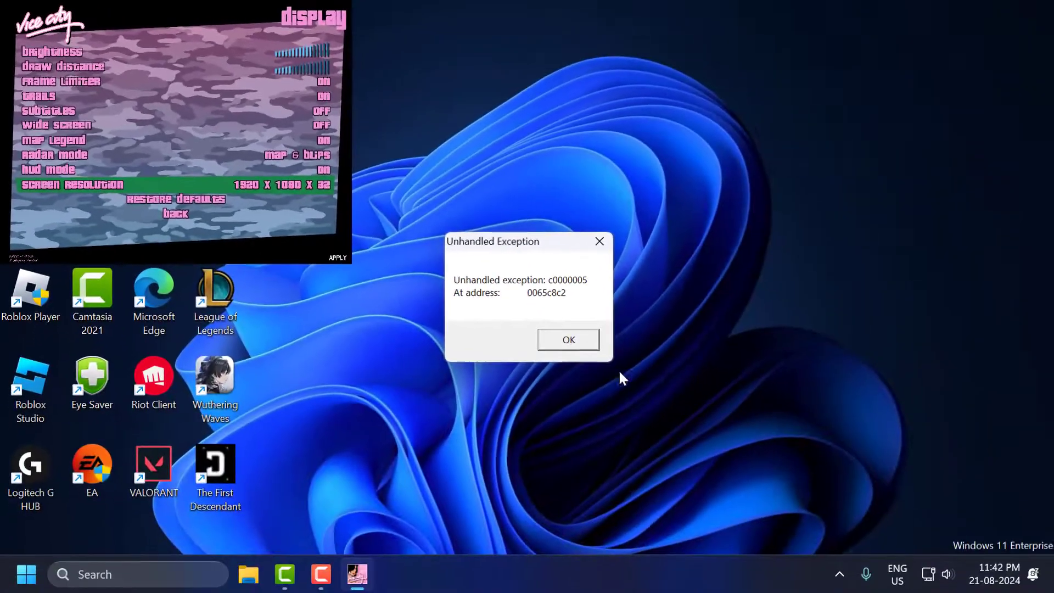
left_click(569, 339)
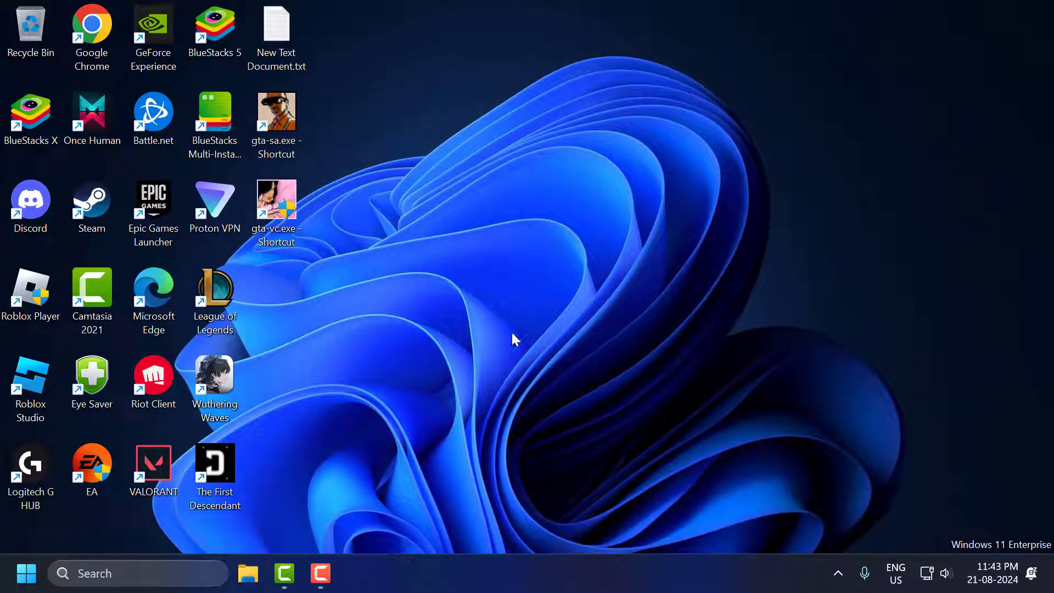
Step: Untick 'Run in 640 x 480 screen resolution' in gta-vc.exe's Compatibility tab and save
right_click(275, 223)
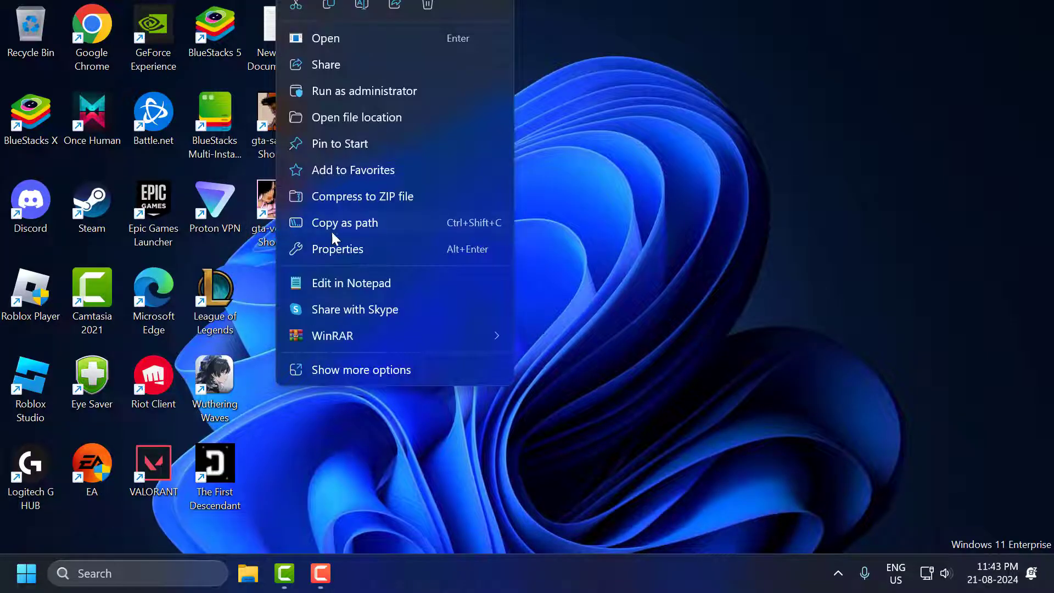
left_click(357, 250)
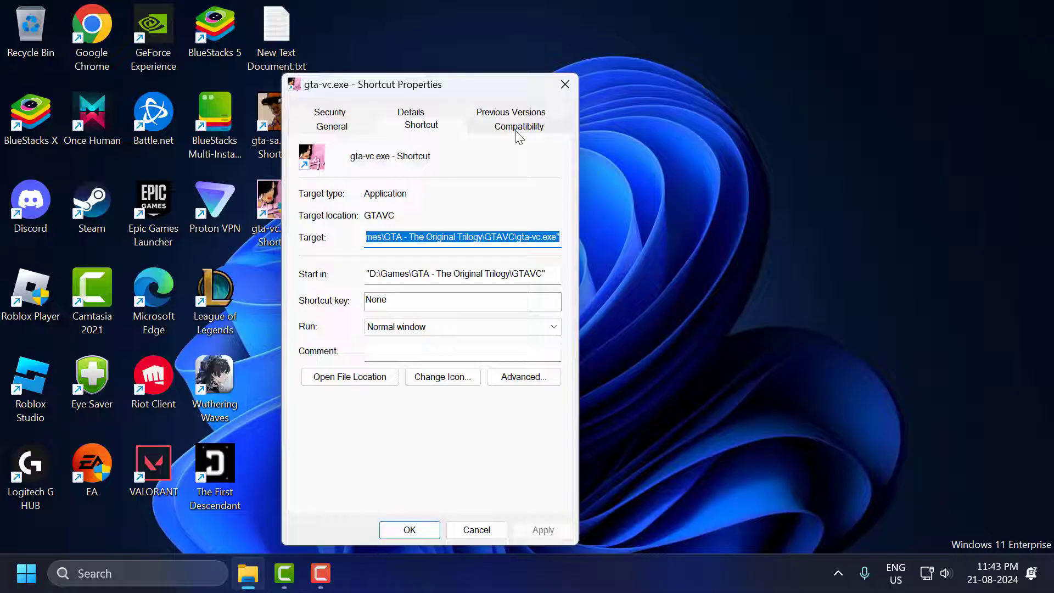
left_click(517, 127)
left_click(319, 355)
left_click(320, 356)
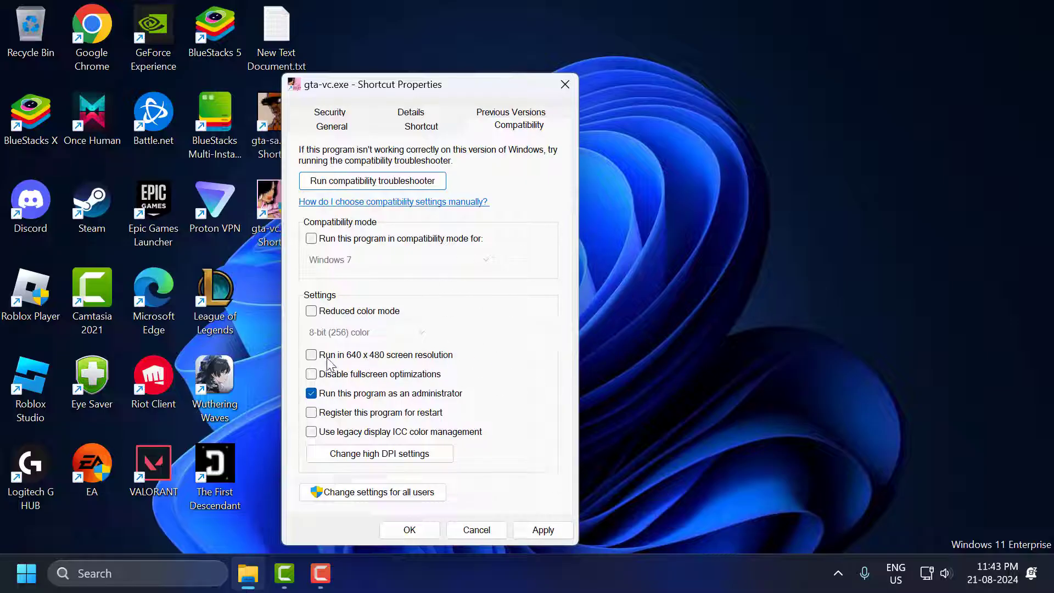
left_click(543, 530)
left_click(410, 530)
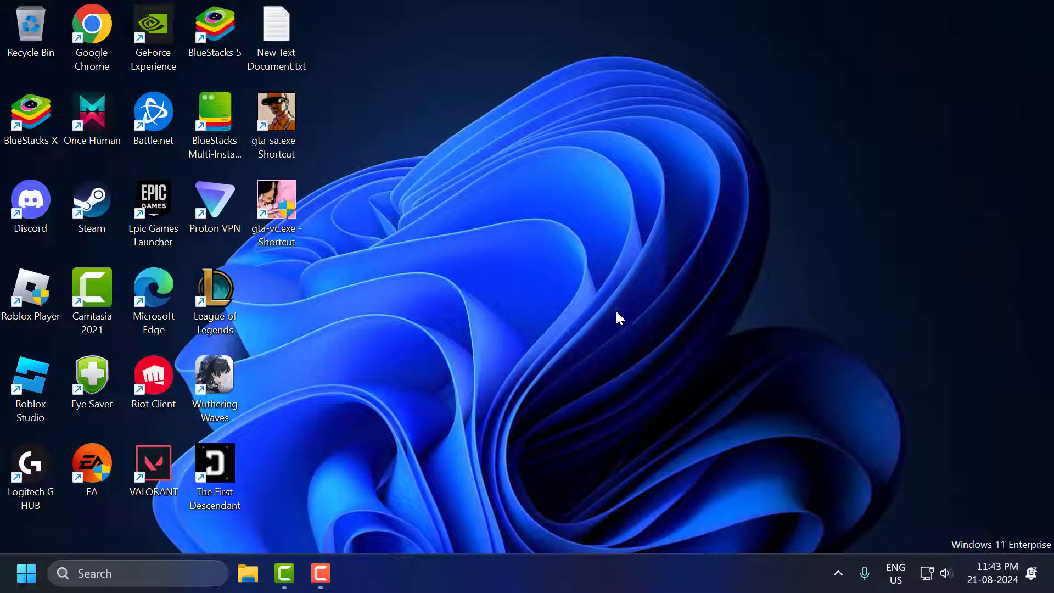
Step: Enable compatibility mode for gta-vc.exe with Windows 98 / Windows Me selected
right_click(270, 216)
left_click(321, 251)
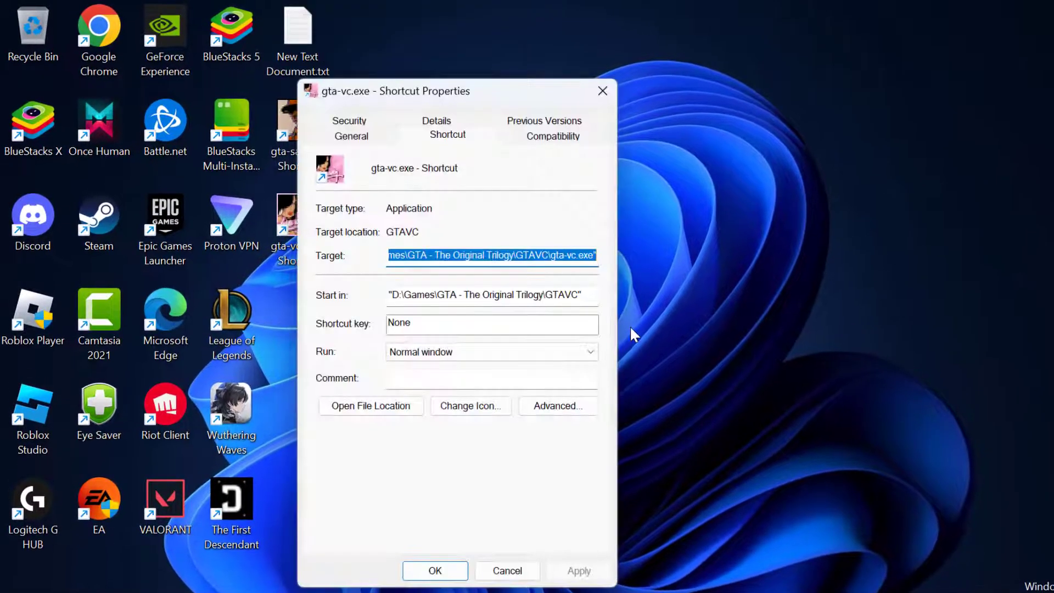
left_click(534, 138)
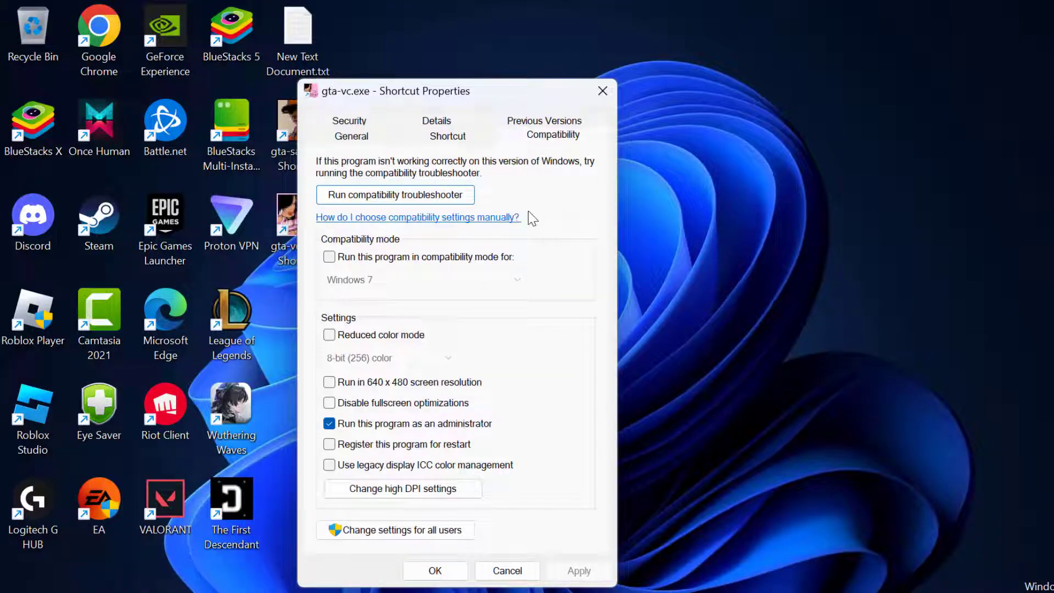
left_click(329, 257)
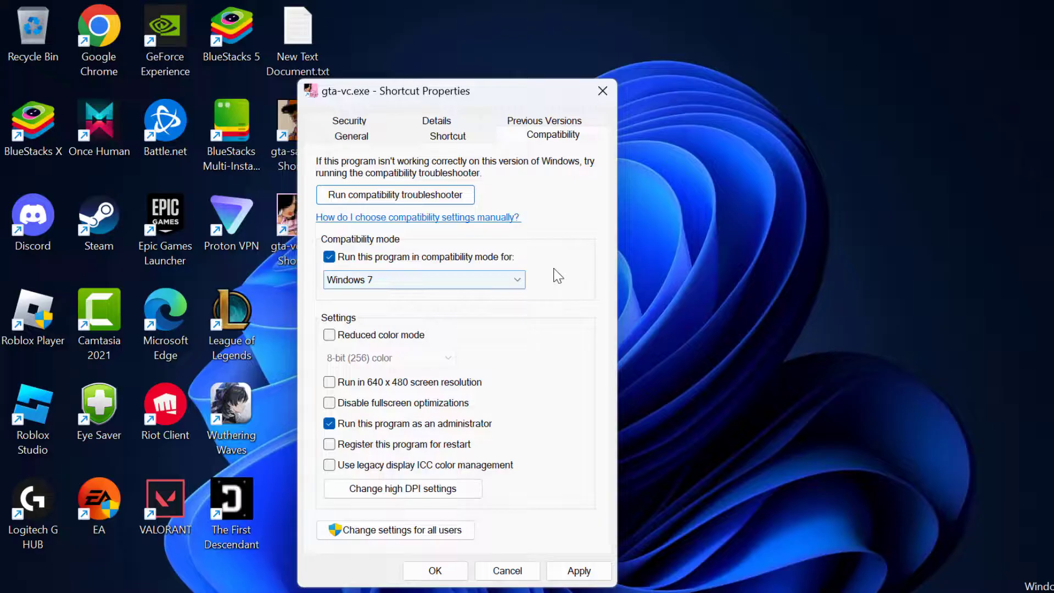
left_click(489, 276)
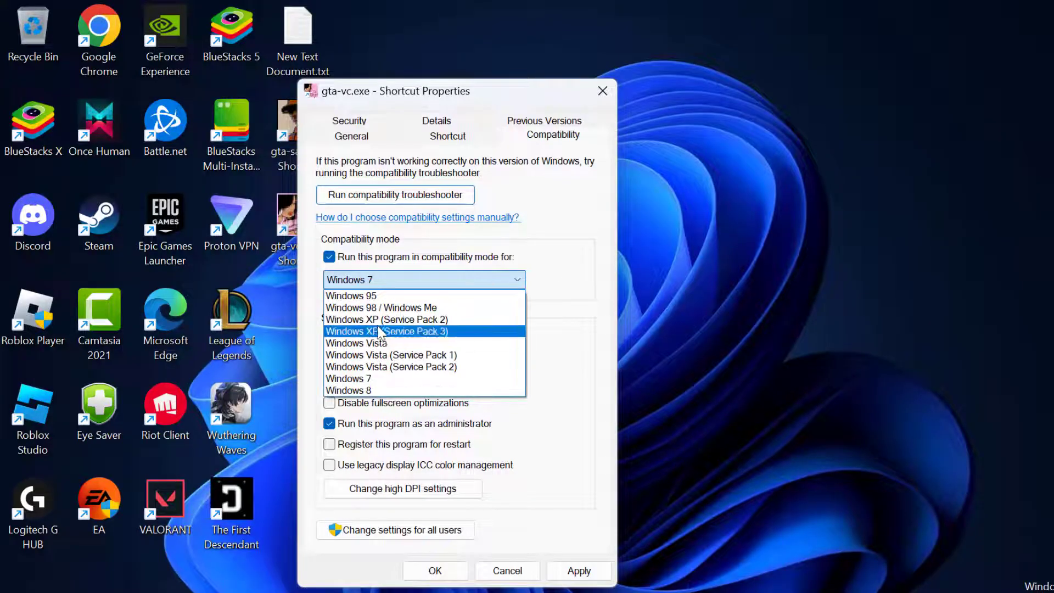
left_click(362, 309)
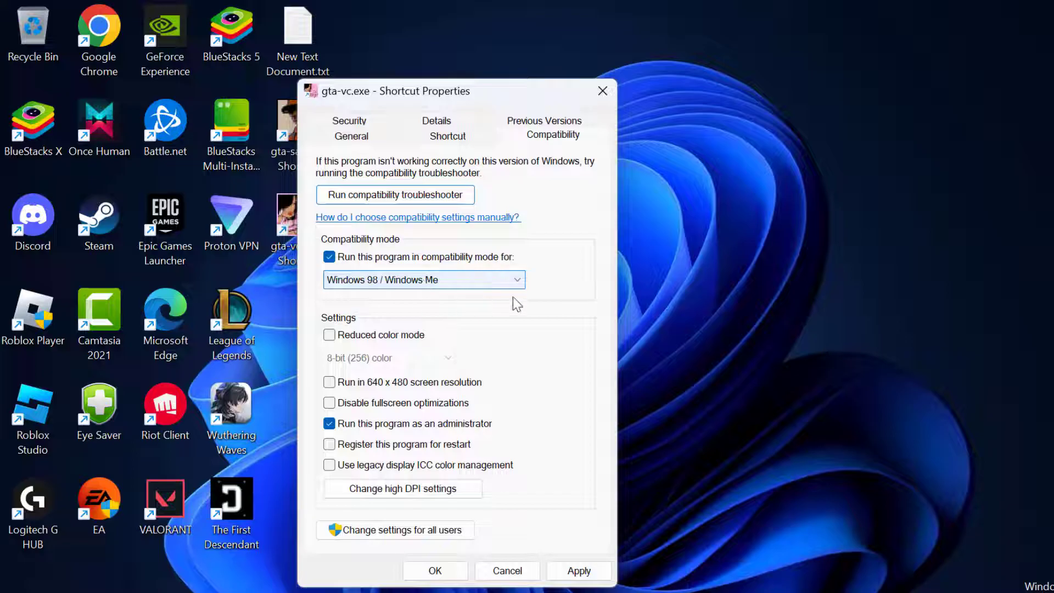
left_click(578, 570)
left_click(435, 570)
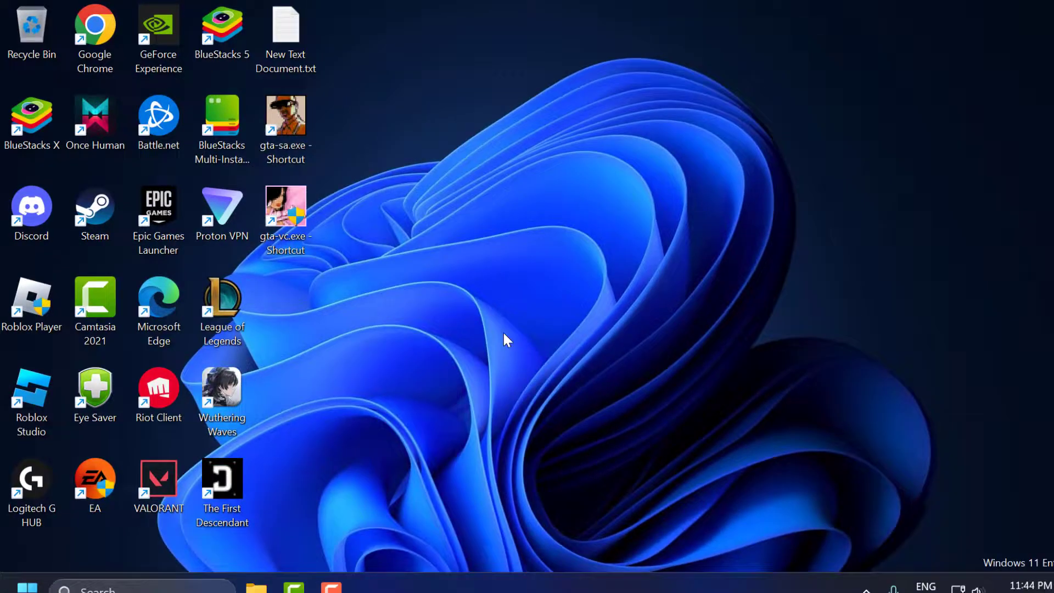